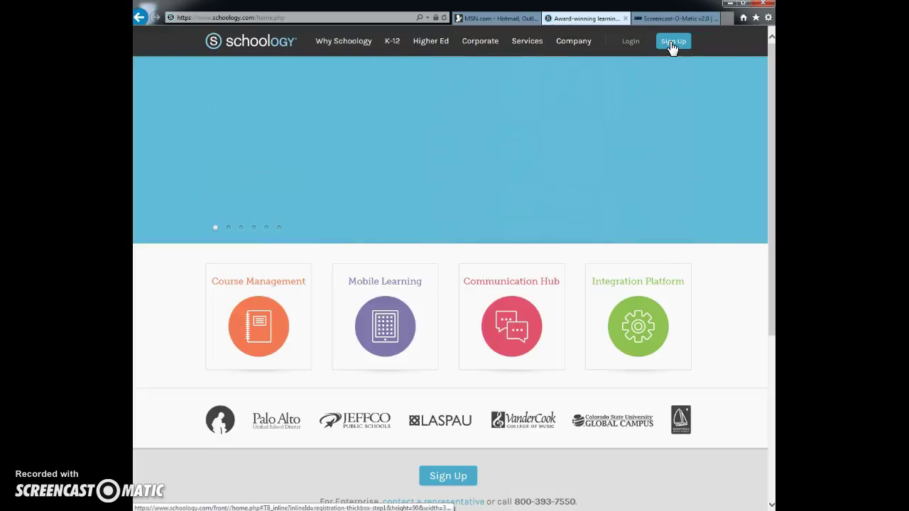
- Begin a new Schoology sign-up as an Instructor
{"action": "left_click", "coordinate": [672, 47]}
{"action": "left_click", "coordinate": [674, 42]}
{"action": "left_click", "coordinate": [548, 94]}
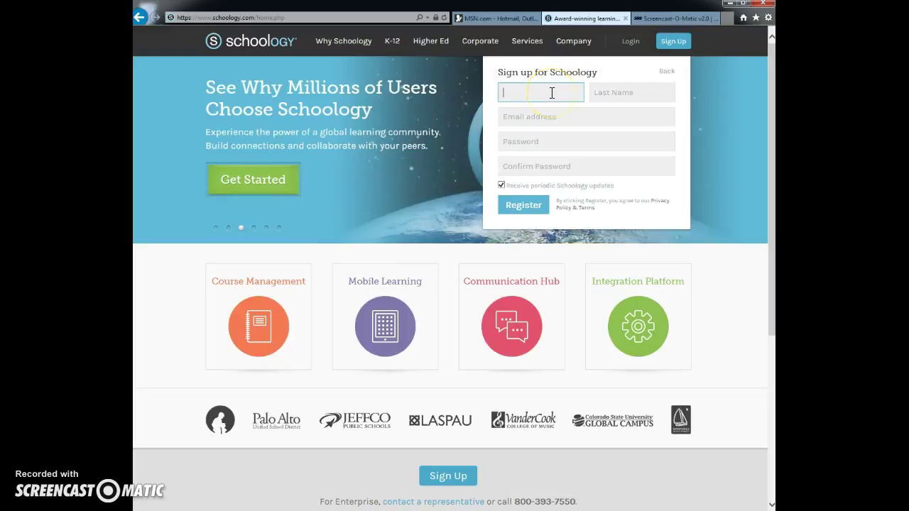
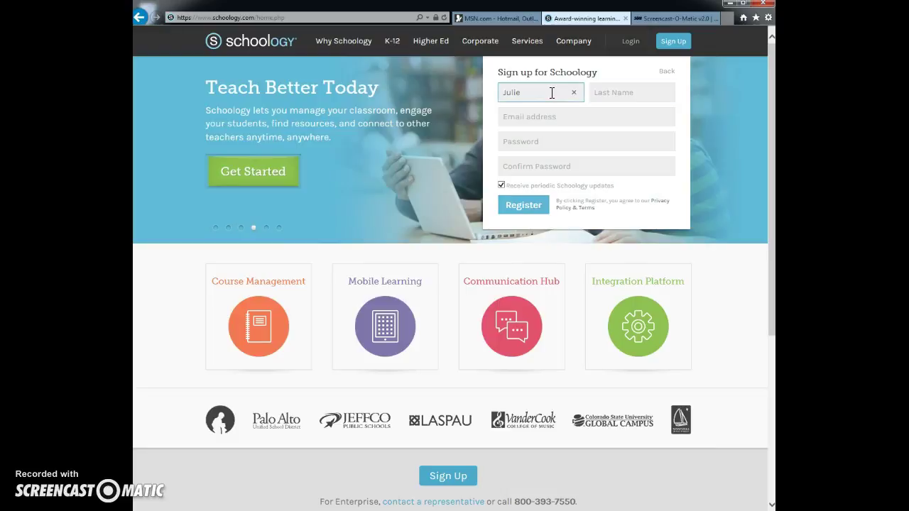
- Enter the instructor's first name, last name and school e-mail address on the heritagepeak.org domain
{"action": "key", "text": "Tab"}
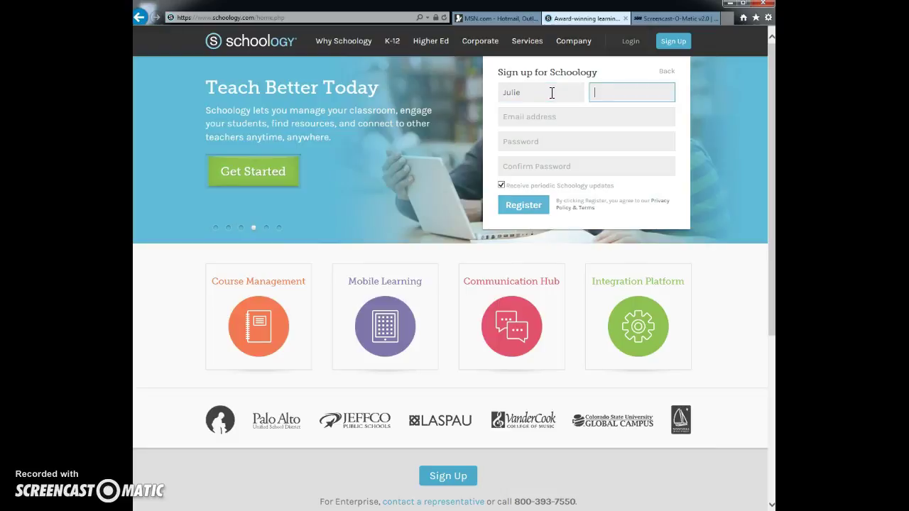
{"action": "left_click", "coordinate": [549, 119]}
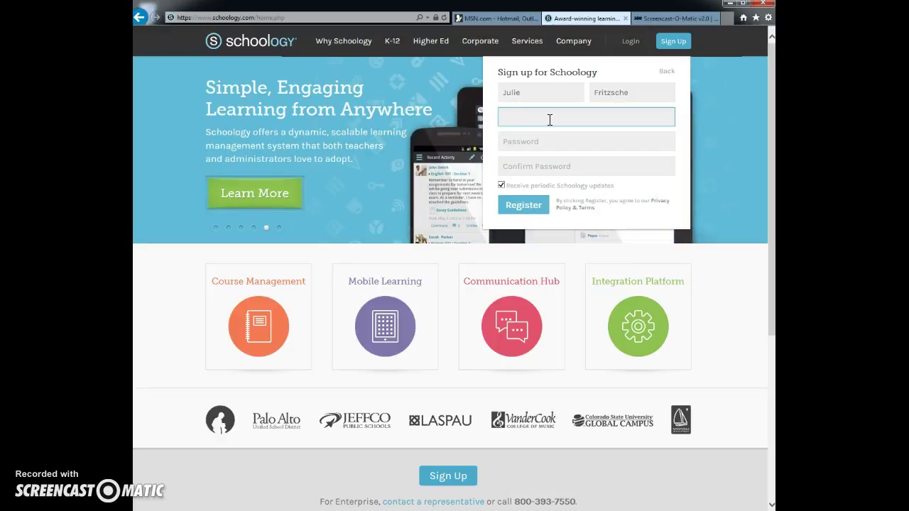
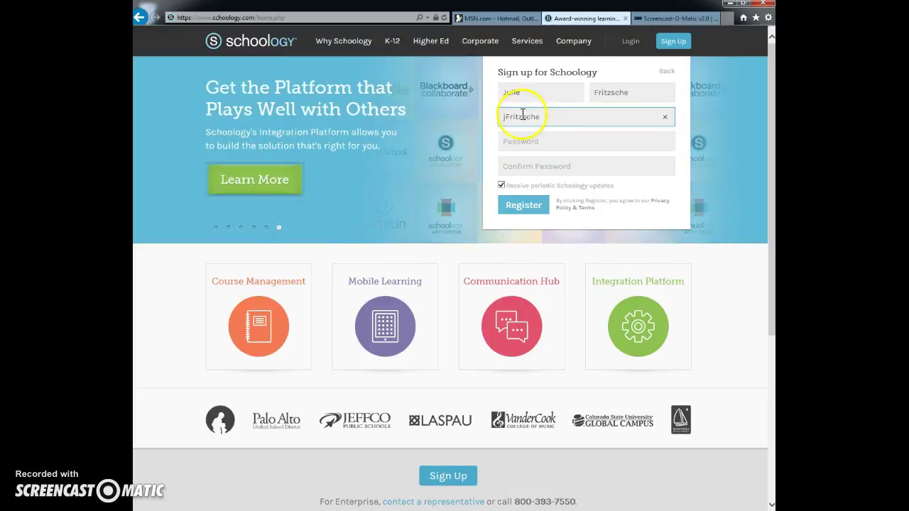
{"action": "left_click", "coordinate": [569, 120]}
{"action": "type", "text": "@"}
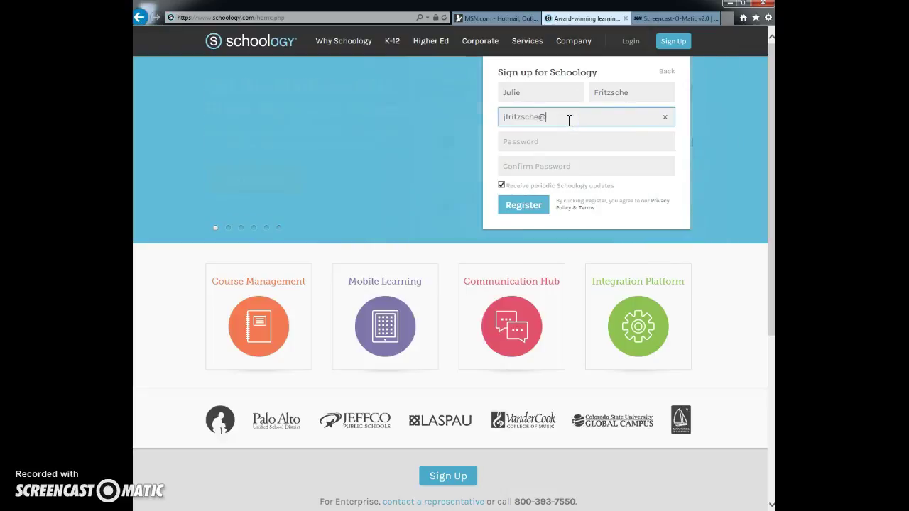
{"action": "type", "text": "heritagepeak"}
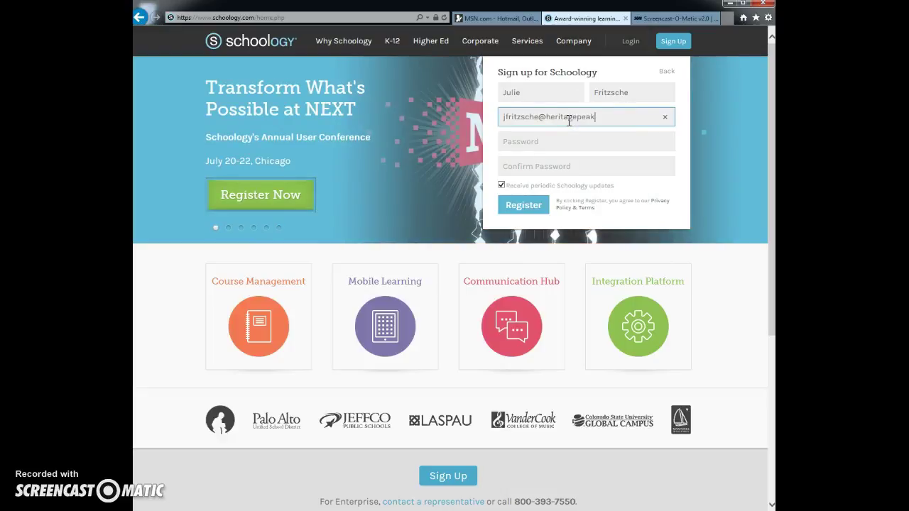
{"action": "type", "text": ".org"}
{"action": "key", "text": "Tab"}
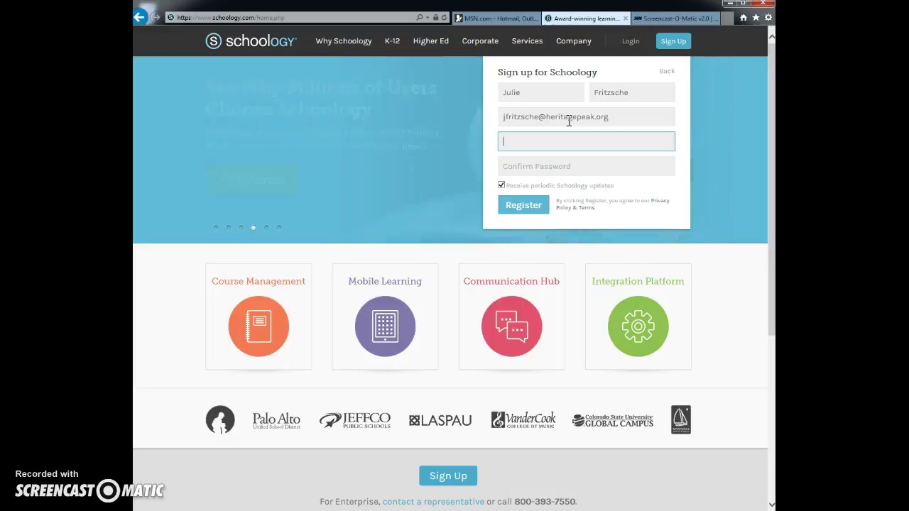
- Type the account password in capitals and repeat it in Confirm Password
{"action": "key", "text": "Caps_Lock"}
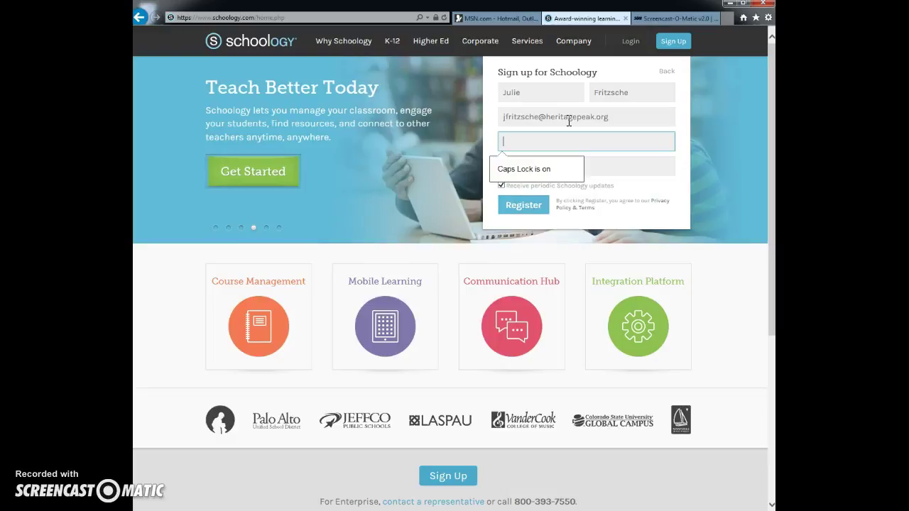
{"action": "type", "text": "*******"}
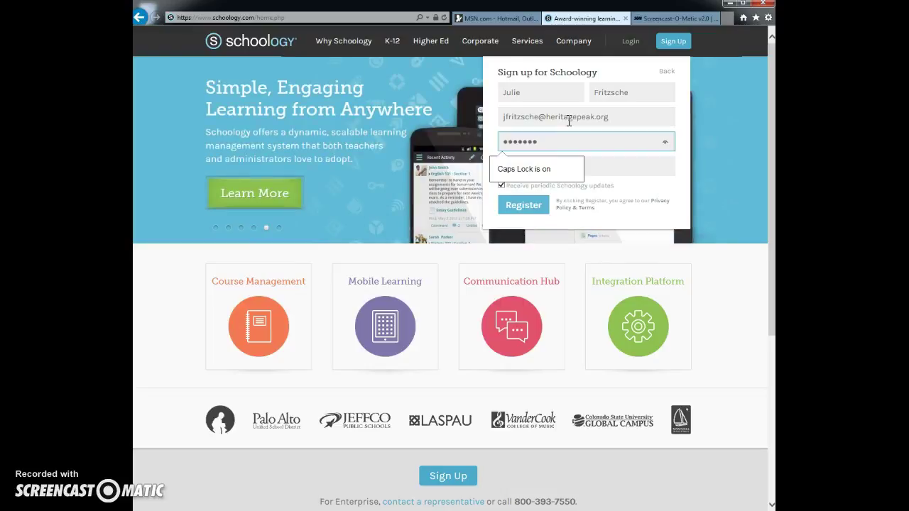
{"action": "key", "text": "Tab"}
{"action": "type", "text": "***"}
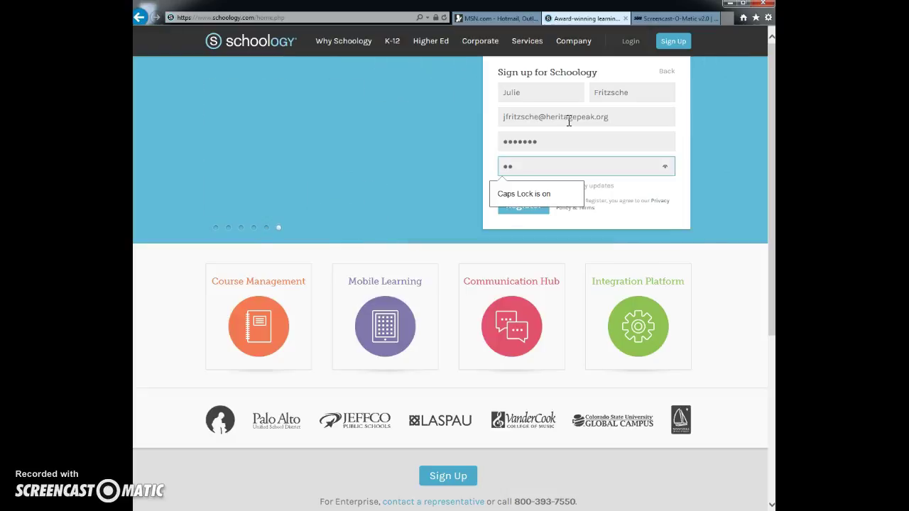
{"action": "type", "text": "**"}
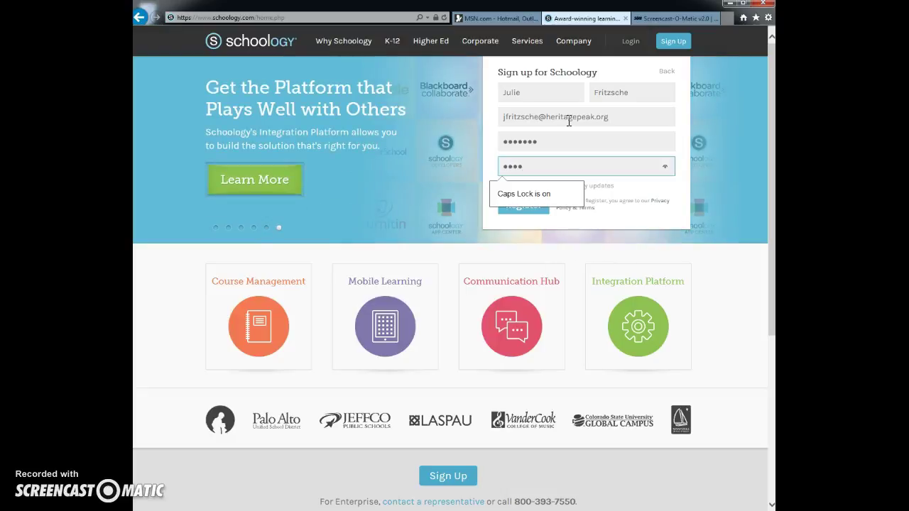
{"action": "type", "text": "*"}
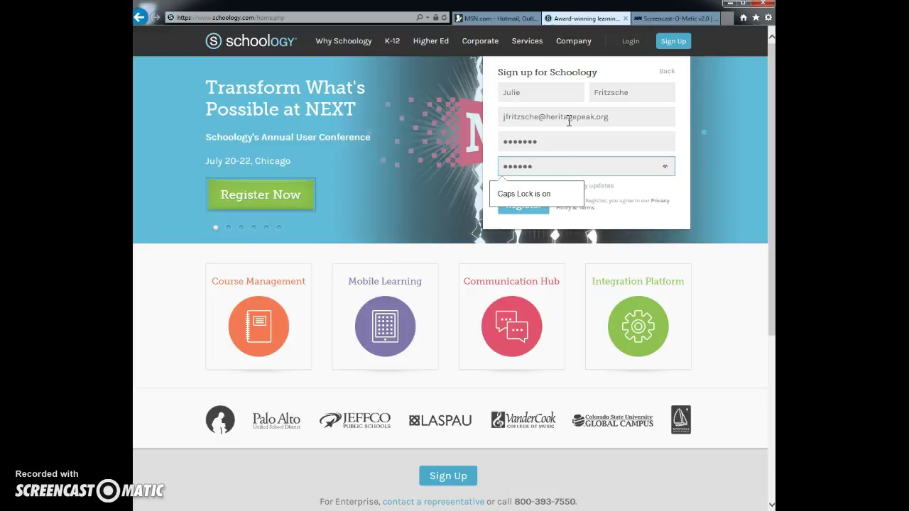
{"action": "left_click", "coordinate": [584, 123]}
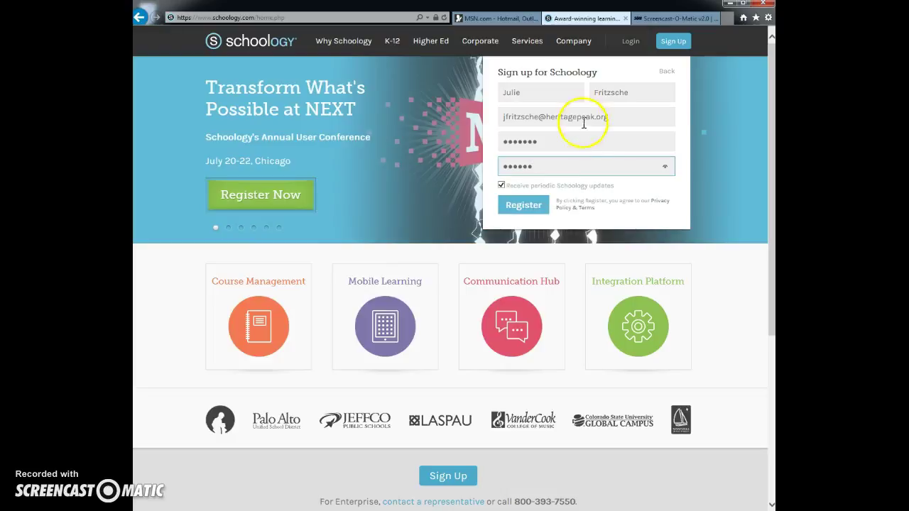
- After the passwords-must-match error, retype both password fields and register again
{"action": "left_click", "coordinate": [523, 210]}
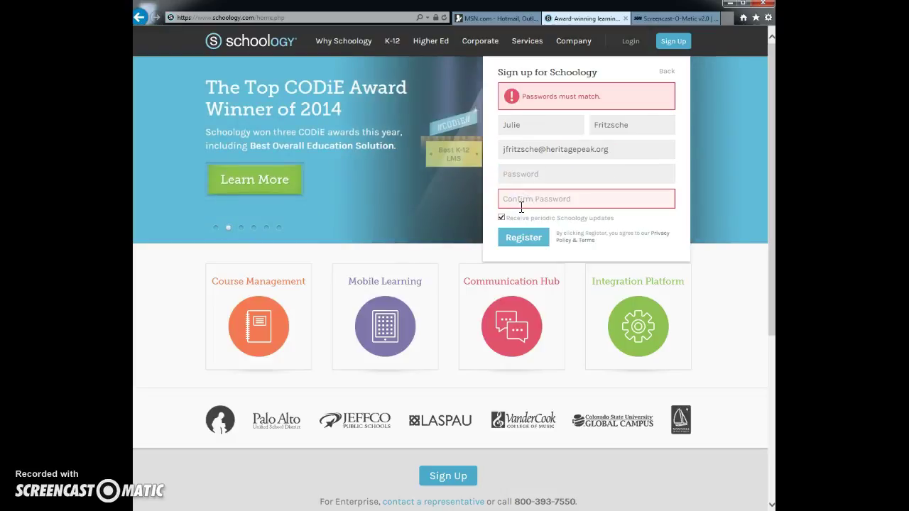
{"action": "left_click", "coordinate": [537, 173]}
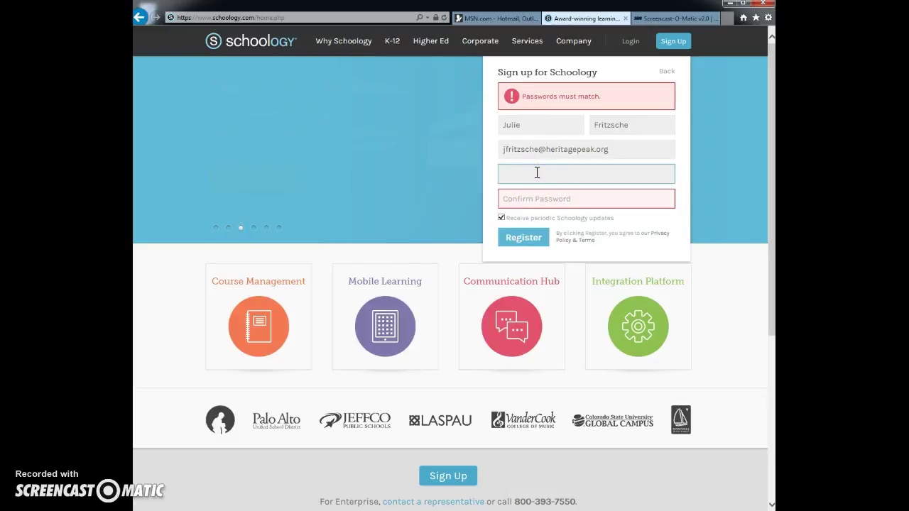
{"action": "key", "text": "Caps_Lock"}
{"action": "type", "text": "•••••••"}
{"action": "key", "text": "Tab"}
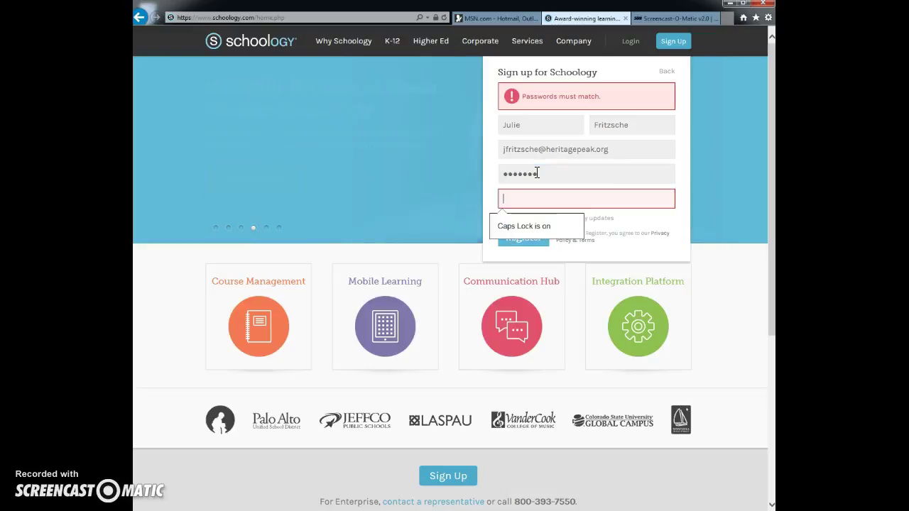
{"action": "type", "text": "••••"}
{"action": "key", "text": "BackSpace"}
{"action": "key", "text": "BackSpace"}
{"action": "key", "text": "BackSpace"}
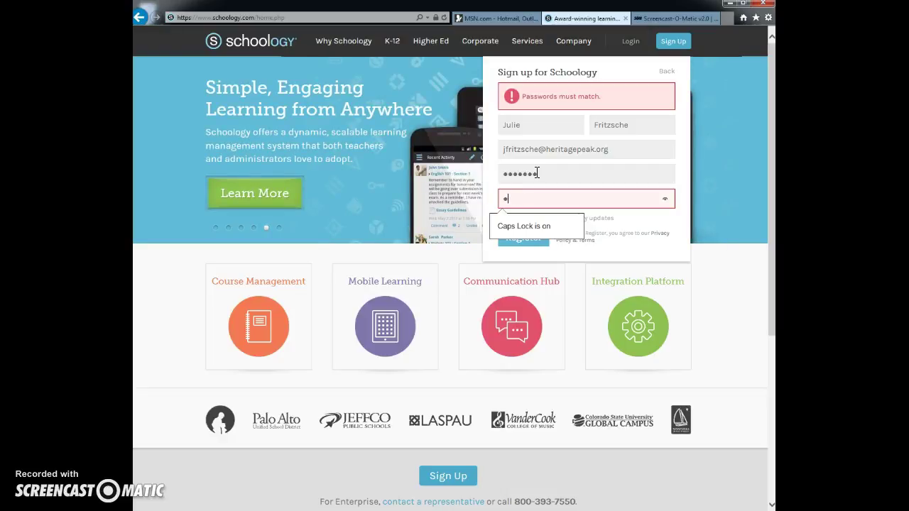
{"action": "key", "text": "BackSpace"}
{"action": "type", "text": "••"}
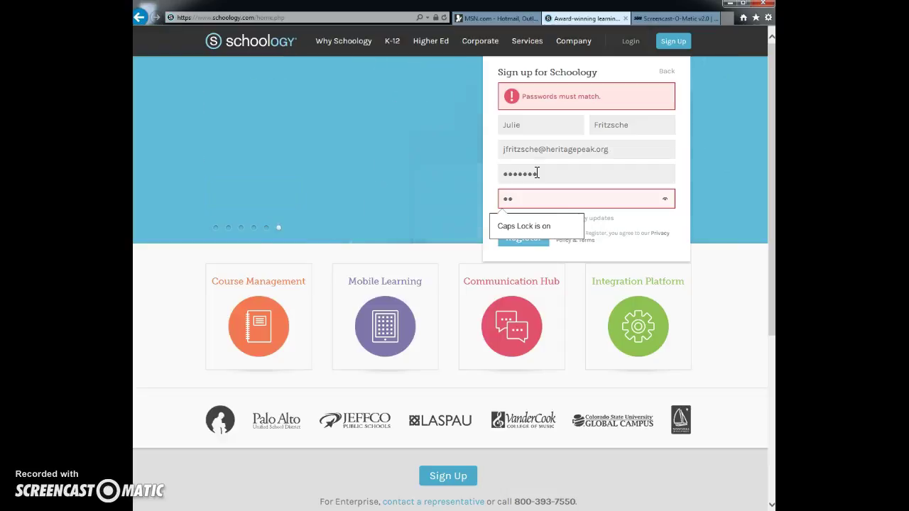
{"action": "type", "text": "•••"}
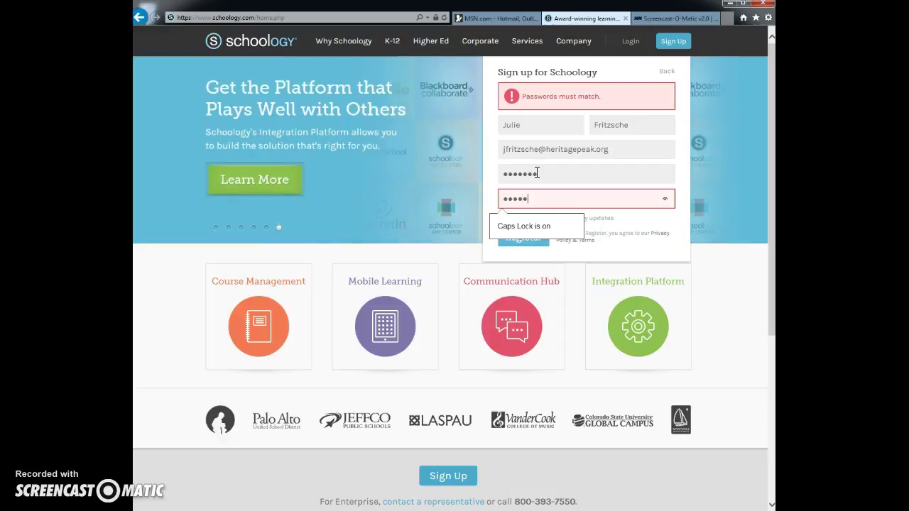
{"action": "type", "text": "••"}
{"action": "left_click", "coordinate": [519, 243]}
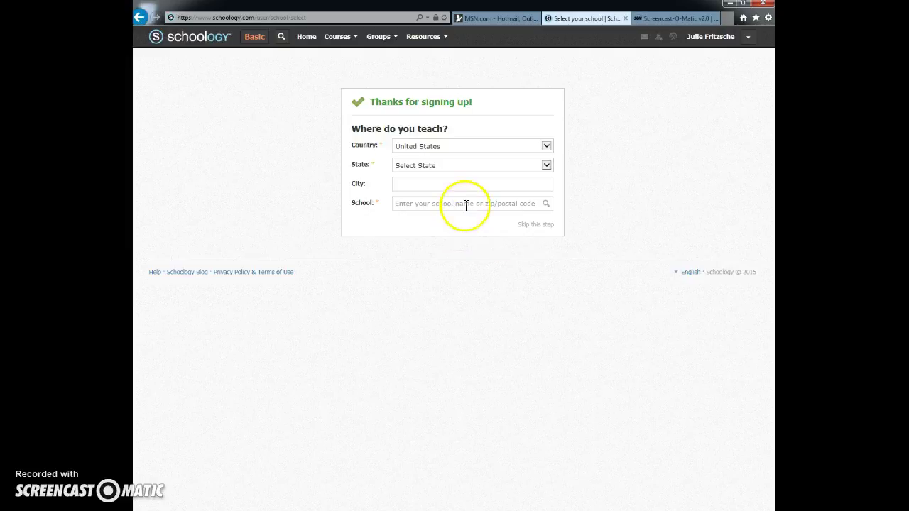
- Choose California as the state on the where-do-you-teach form
{"action": "left_click", "coordinate": [482, 147]}
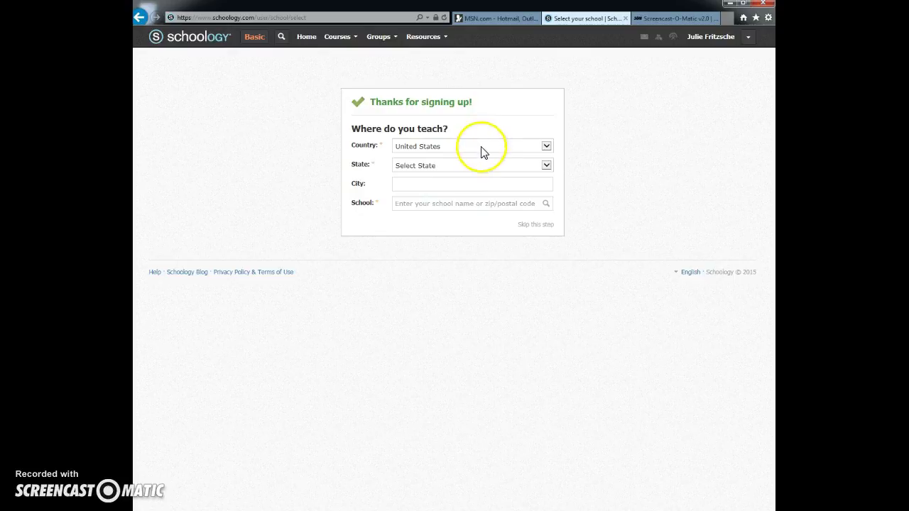
{"action": "left_click", "coordinate": [477, 149]}
{"action": "left_click", "coordinate": [451, 167]}
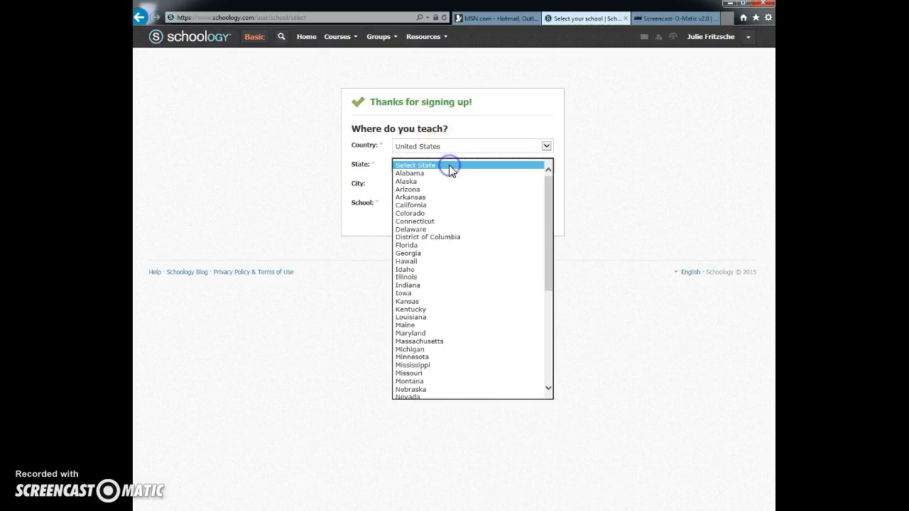
{"action": "left_click", "coordinate": [443, 204]}
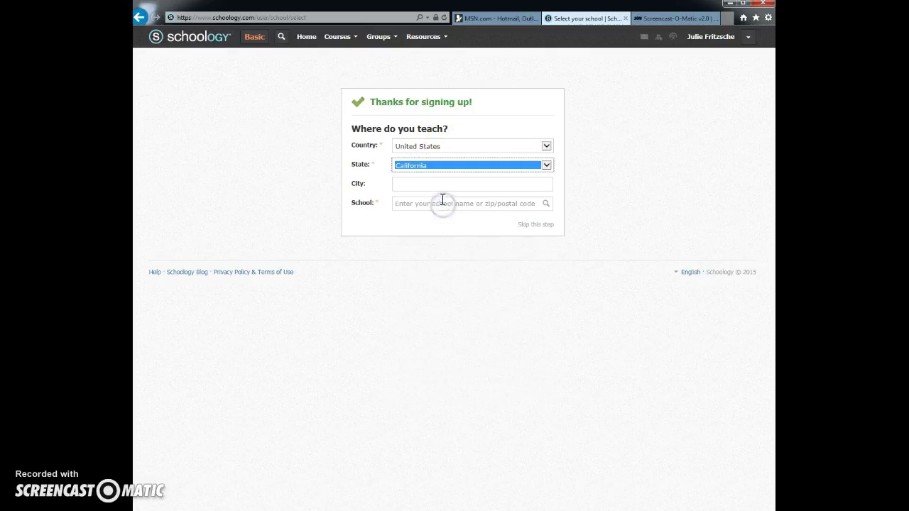
- Enter Sacramento as the city, correcting the spelling typo
{"action": "left_click", "coordinate": [441, 185]}
{"action": "type", "text": "sACR"}
{"action": "key", "text": "BackSpace"}
{"action": "key", "text": "BackSpace"}
{"action": "key", "text": "BackSpace"}
{"action": "key", "text": "BackSpace"}
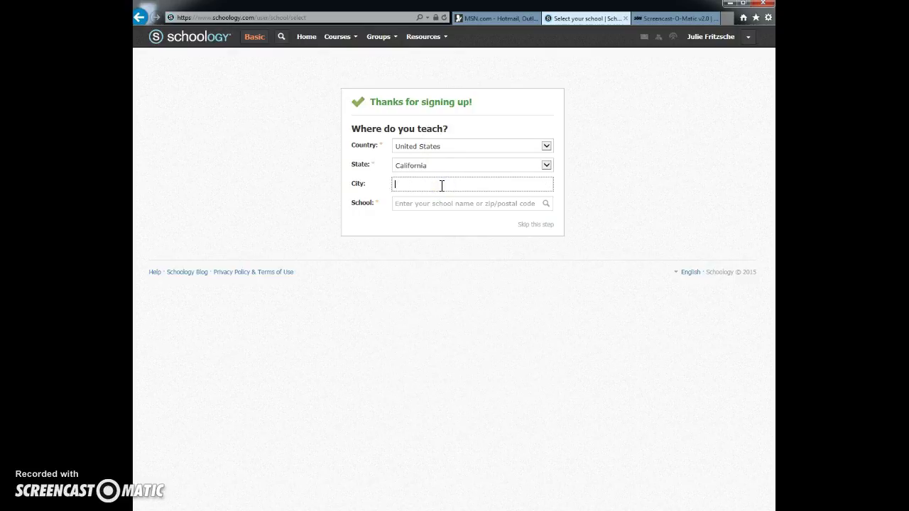
{"action": "type", "text": "Sacr"}
{"action": "type", "text": "mento"}
{"action": "key", "text": "Left"}
{"action": "type", "text": "e"}
{"action": "key", "text": "Tab"}
- Search 'heritage peak' and select Heritage Peak Charter School-Elk Grove Learning Center in Sacramento
{"action": "left_click", "coordinate": [422, 207]}
{"action": "type", "text": "herit"}
{"action": "key", "text": "BackSpace"}
{"action": "key", "text": "BackSpace"}
{"action": "key", "text": "BackSpace"}
{"action": "type", "text": "tage peak"}
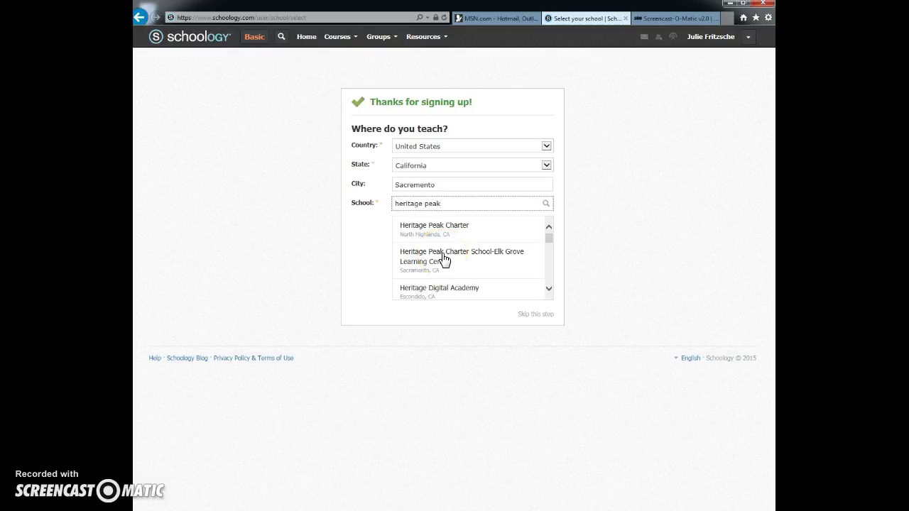
{"action": "left_click", "coordinate": [443, 260]}
{"action": "left_click", "coordinate": [418, 320]}
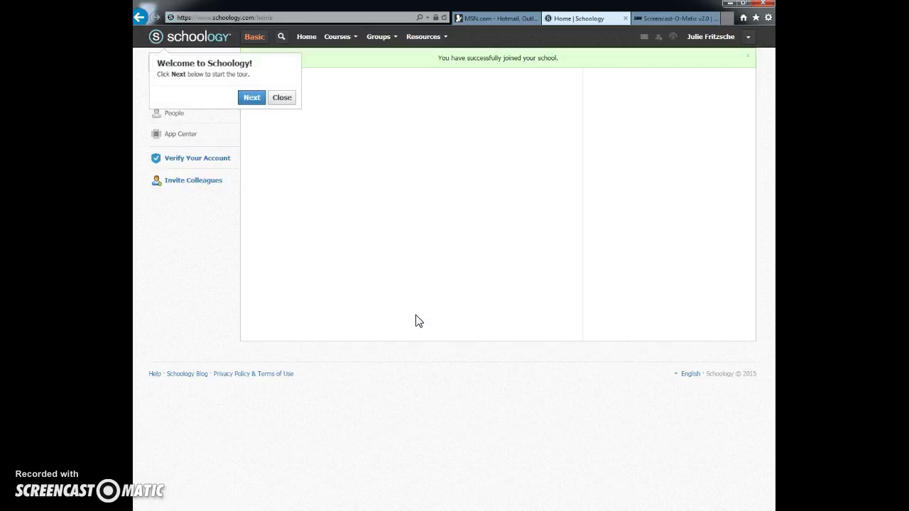
- Close the Welcome to Schoology tour popup on the home page
{"action": "left_click", "coordinate": [495, 207]}
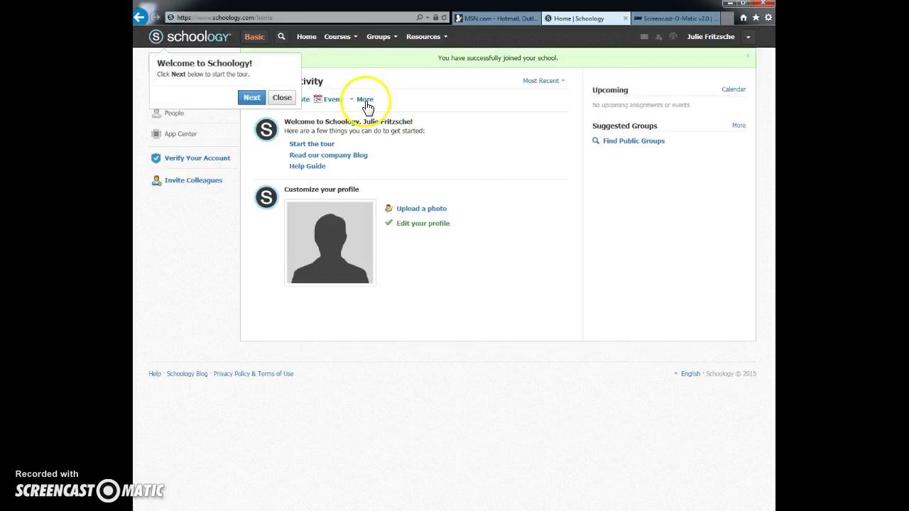
{"action": "left_click", "coordinate": [277, 105]}
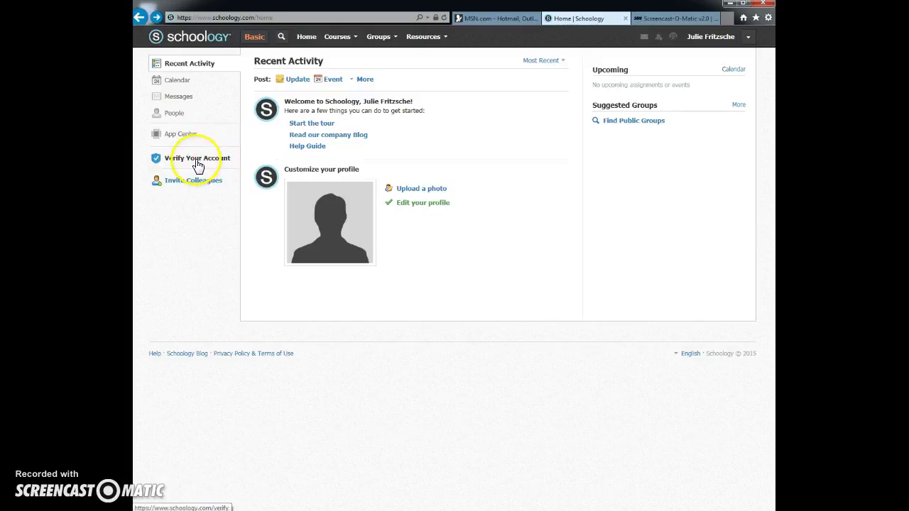
- Open Verify Your Account, leave the mobile number empty, and cancel back to Home
{"action": "left_click", "coordinate": [194, 164]}
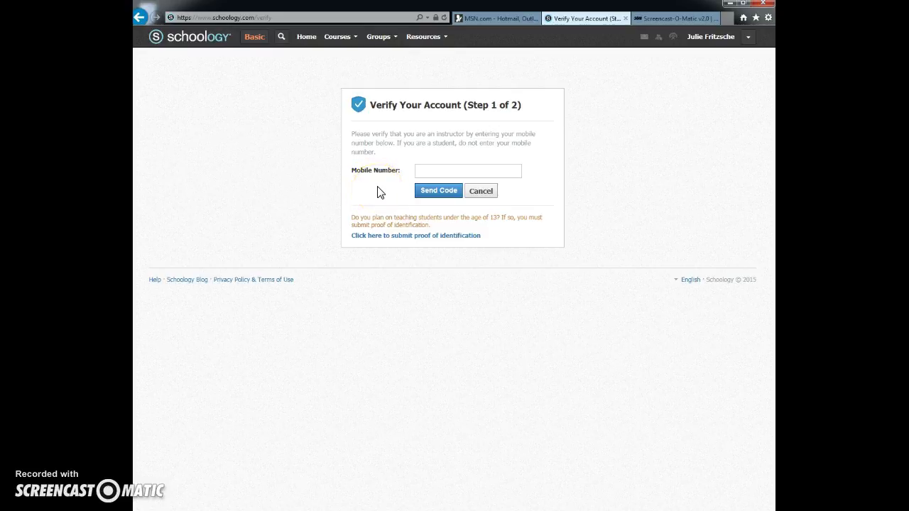
{"action": "left_click", "coordinate": [419, 169]}
{"action": "left_click", "coordinate": [460, 167]}
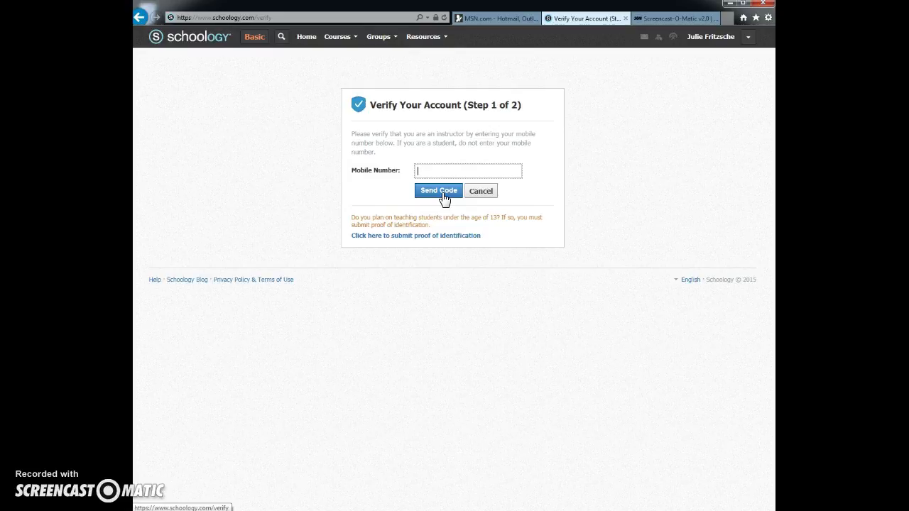
{"action": "left_click", "coordinate": [430, 174]}
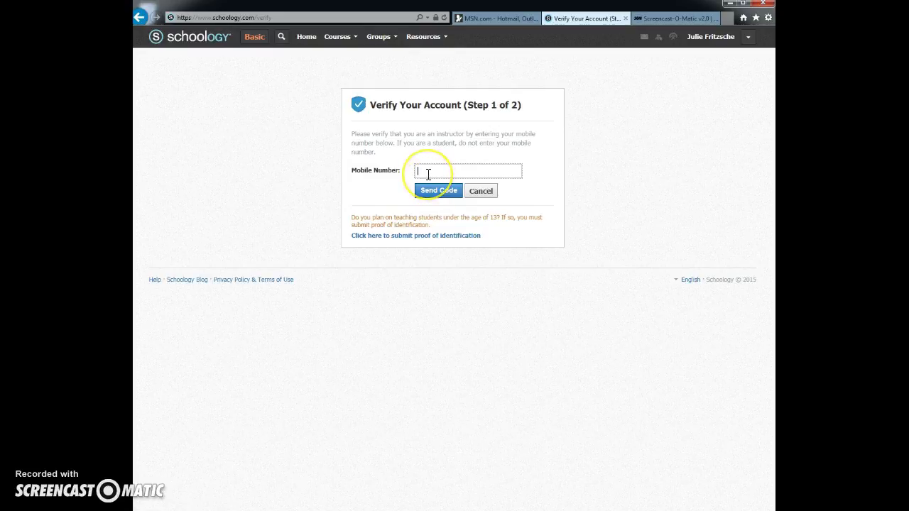
{"action": "left_click", "coordinate": [481, 197]}
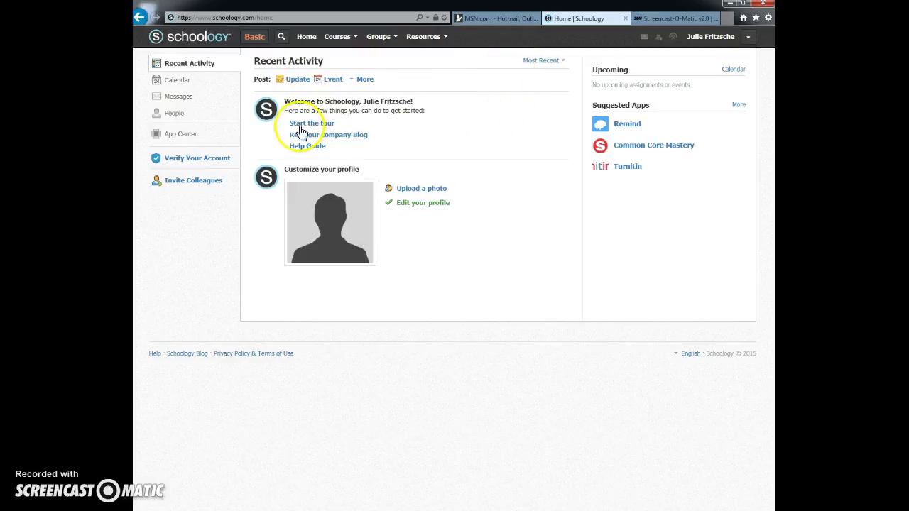
- Filter the People School Directory to last names starting with S, showing 20 members
{"action": "left_click", "coordinate": [174, 116]}
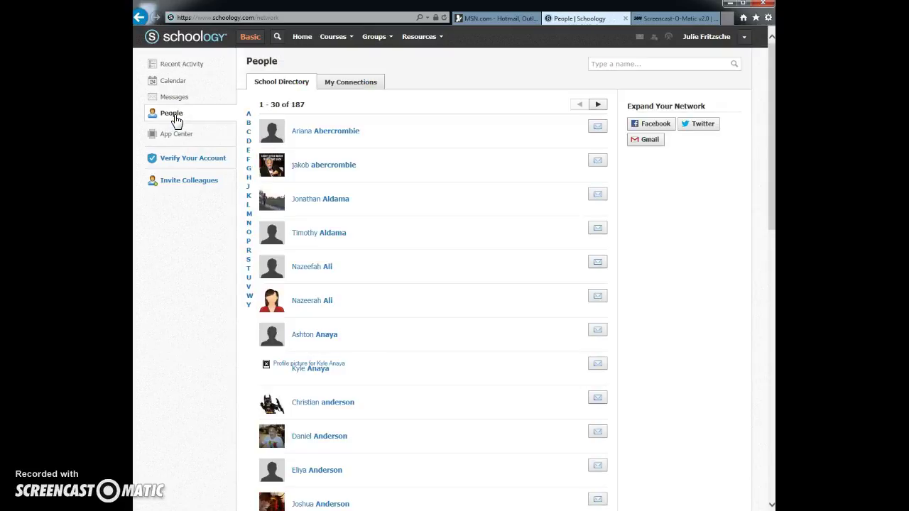
{"action": "left_click", "coordinate": [341, 84]}
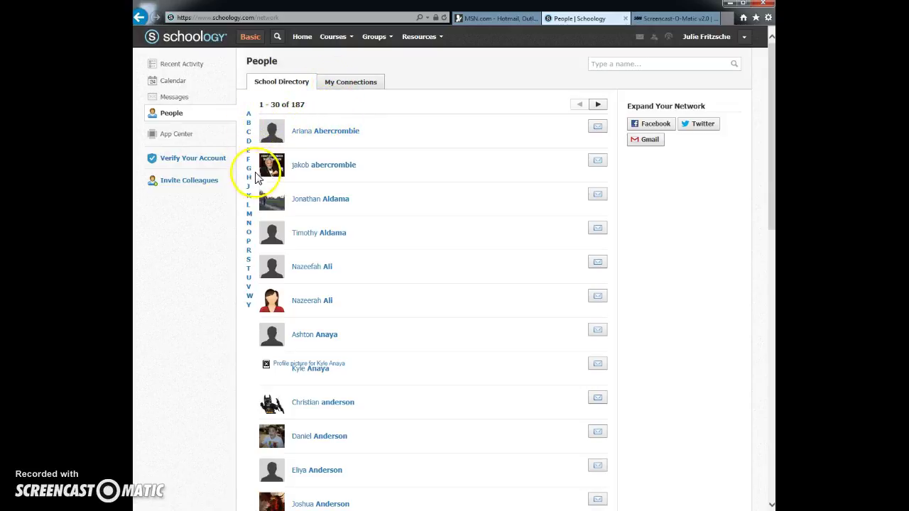
{"action": "left_click", "coordinate": [250, 266]}
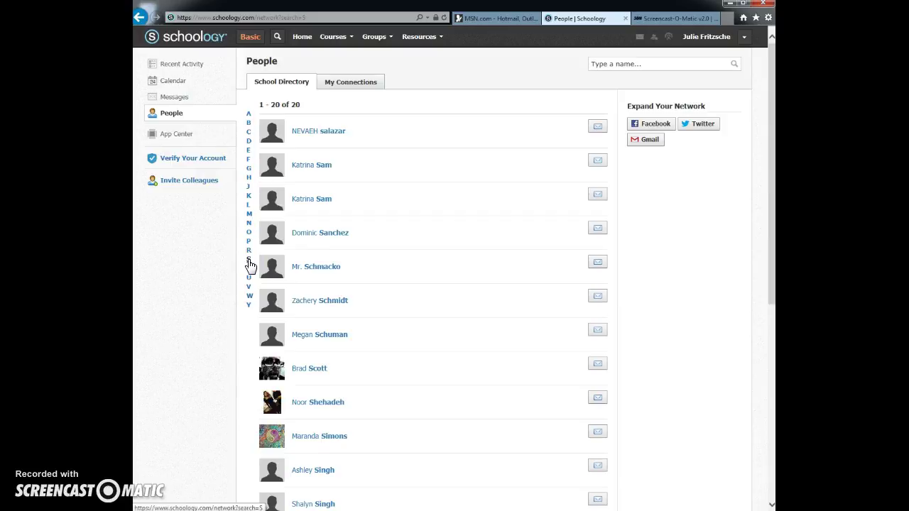
{"action": "left_click", "coordinate": [249, 261]}
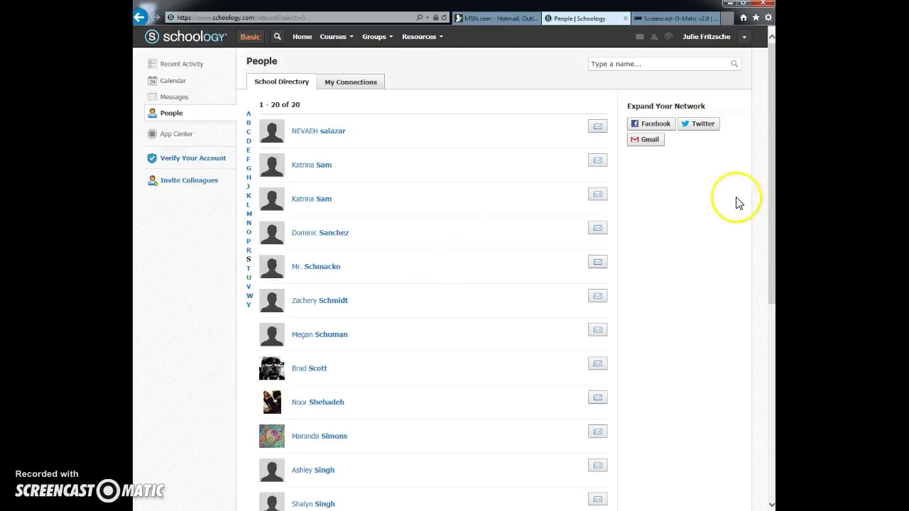
{"action": "left_click_drag", "start_coordinate": [774, 120], "coordinate": [772, 161]}
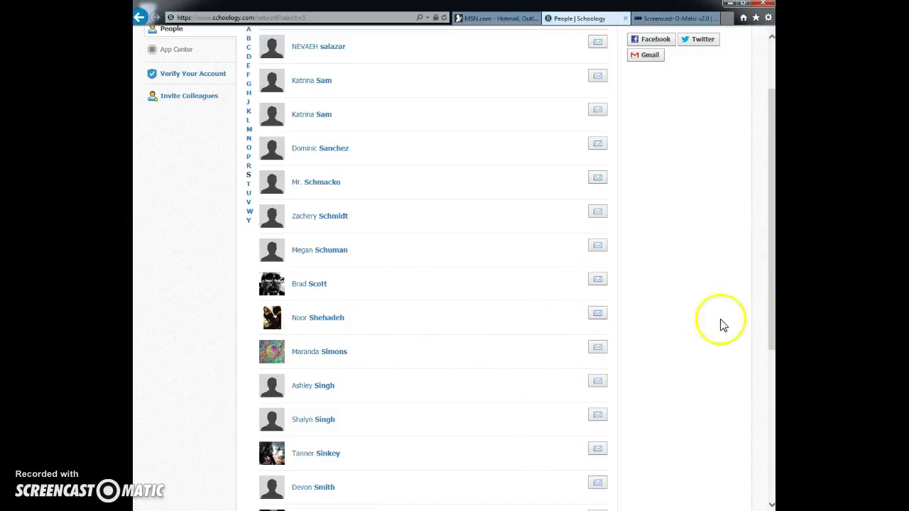
{"action": "left_click_drag", "start_coordinate": [773, 335], "coordinate": [769, 308]}
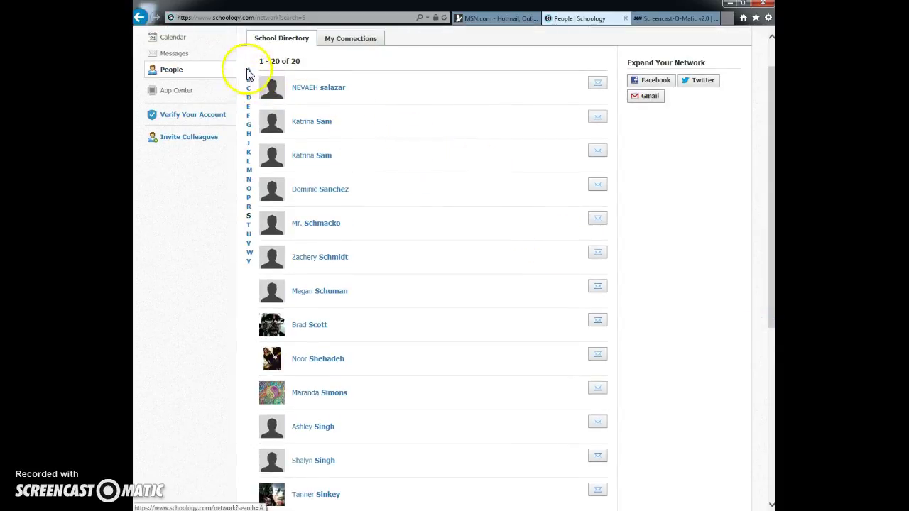
- Filter the School Directory to surnames starting with H, showing 9 members
{"action": "left_click", "coordinate": [249, 135]}
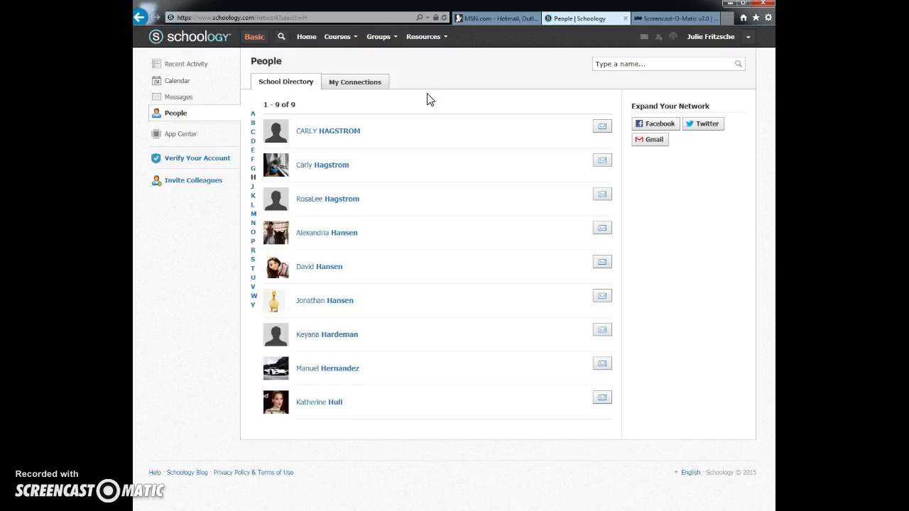
{"action": "left_click", "coordinate": [434, 74]}
- Open the Browse page from the Groups menu
{"action": "left_click", "coordinate": [397, 41]}
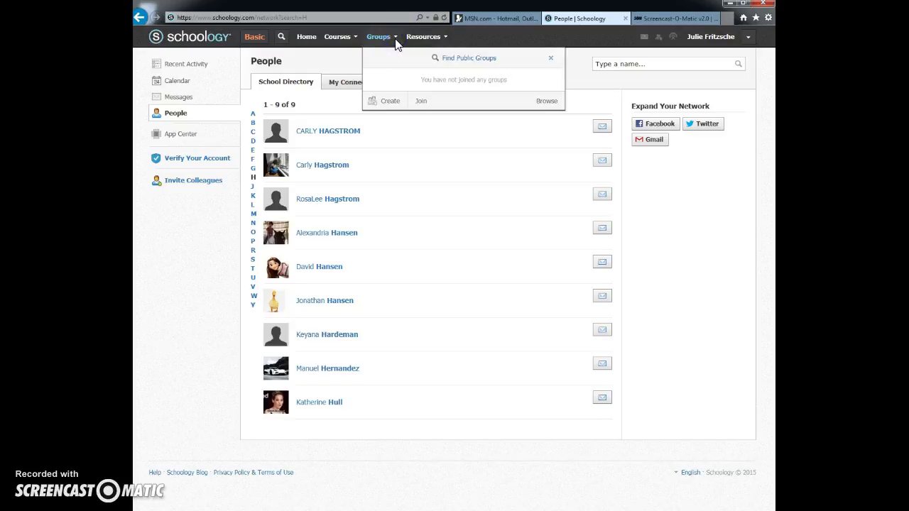
{"action": "left_click", "coordinate": [542, 106]}
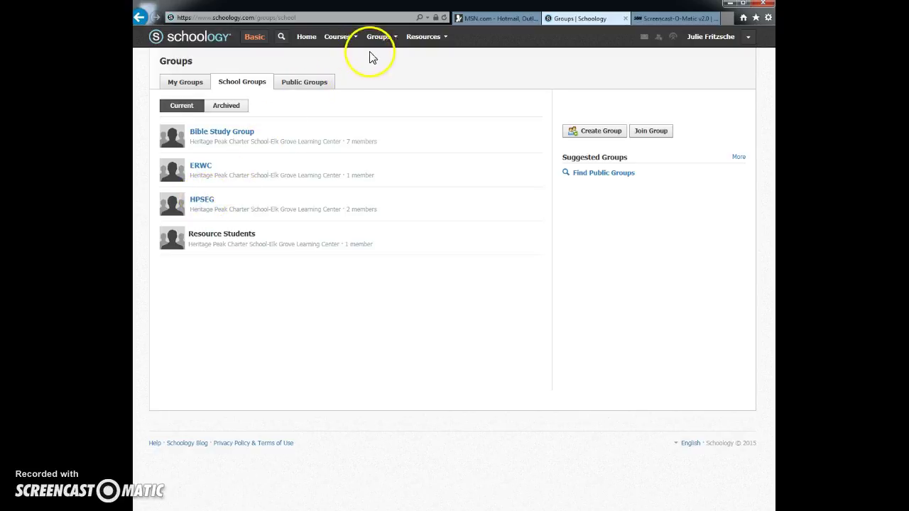
{"action": "left_click", "coordinate": [207, 37]}
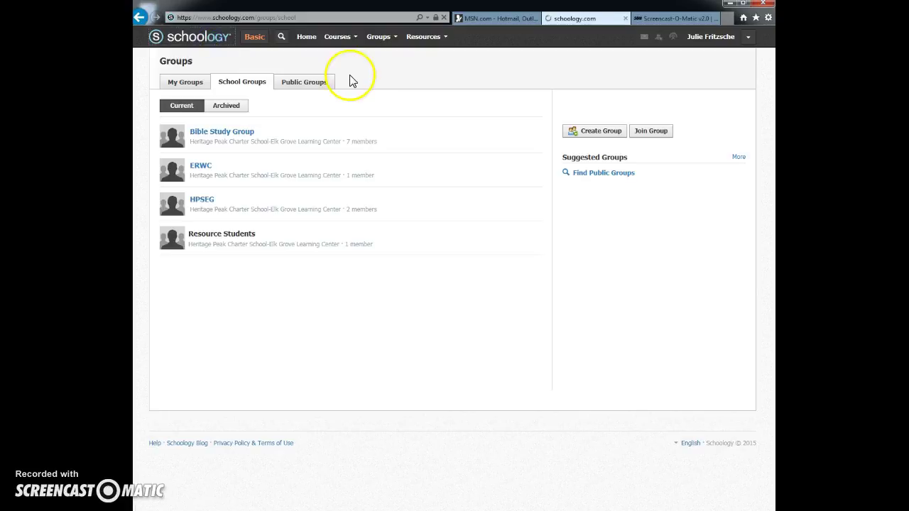
{"action": "left_click", "coordinate": [379, 37]}
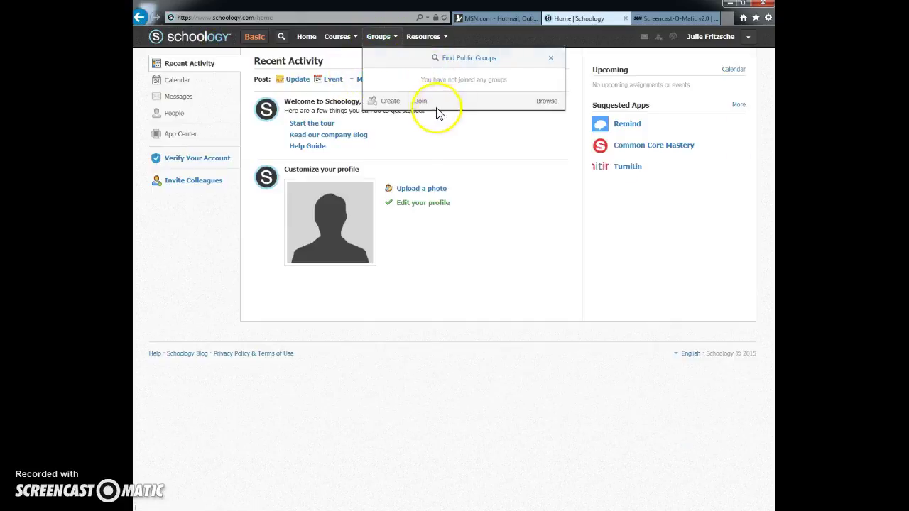
{"action": "left_click", "coordinate": [540, 104]}
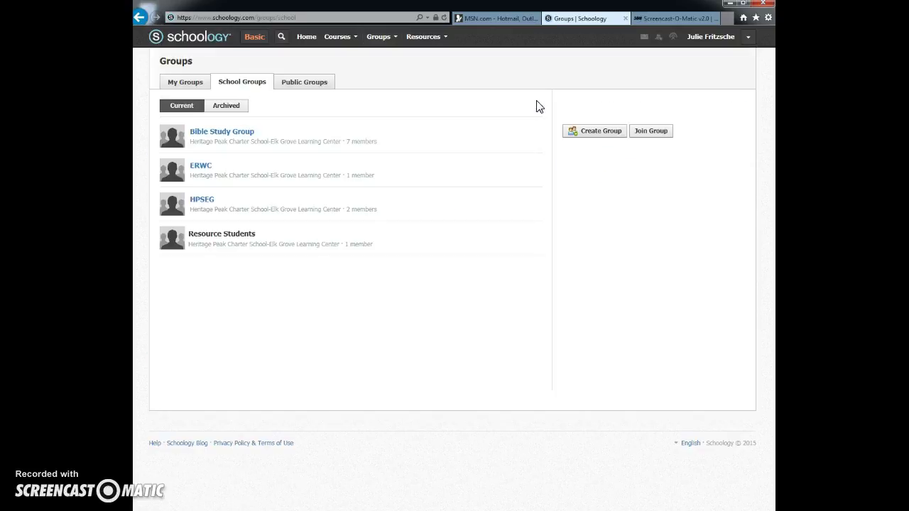
- Check My Groups and Public Groups, then return to School Groups listing the four groups
{"action": "left_click", "coordinate": [187, 84]}
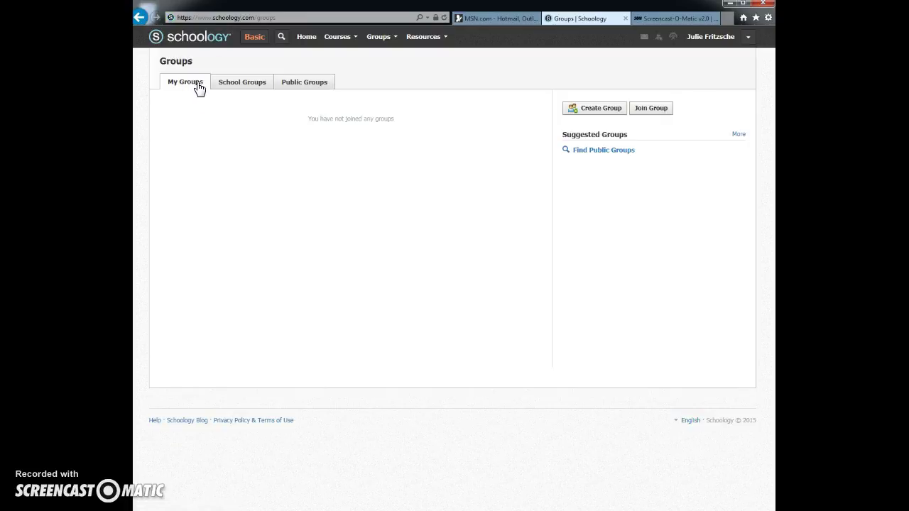
{"action": "left_click", "coordinate": [247, 87]}
{"action": "left_click", "coordinate": [203, 207]}
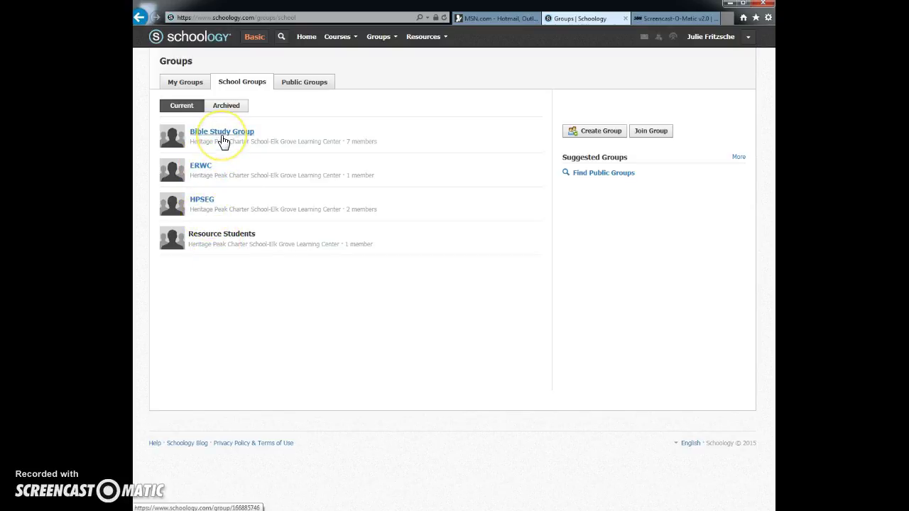
{"action": "left_click", "coordinate": [297, 84]}
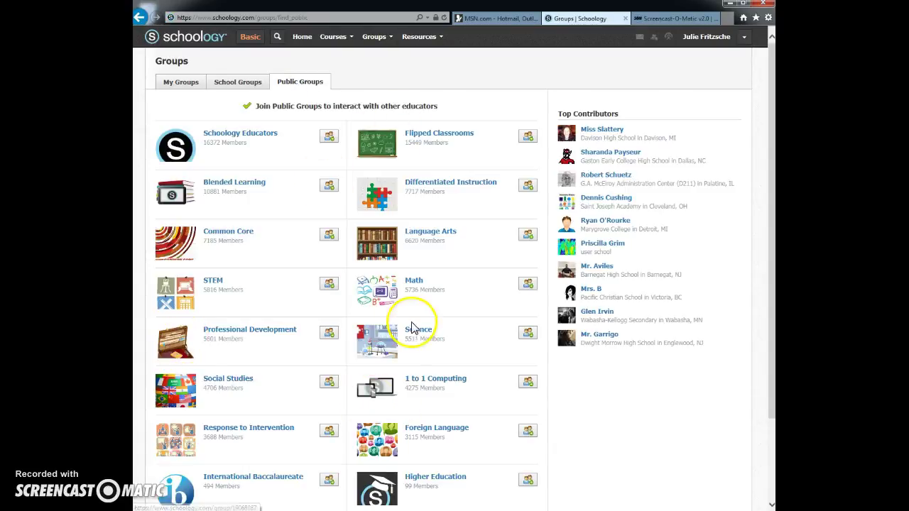
{"action": "left_click", "coordinate": [237, 83]}
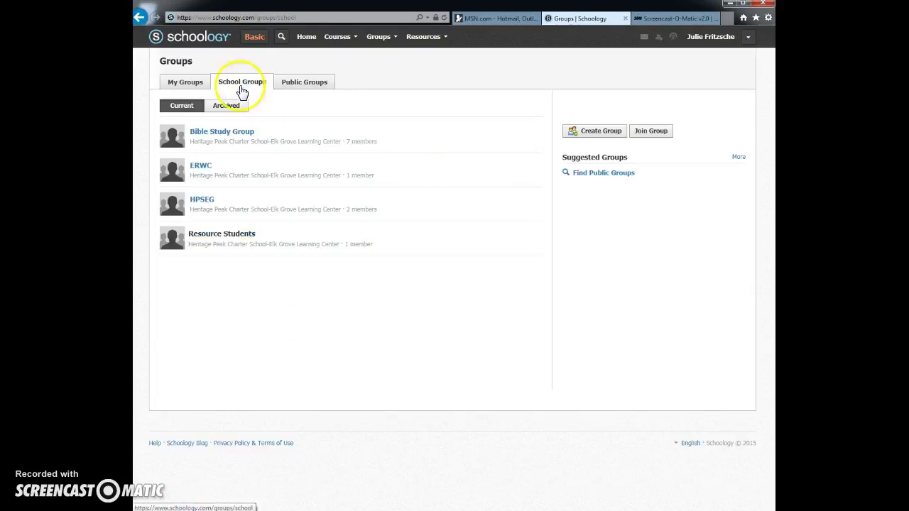
- Go to the HPSEG group page from School Groups and request to join it
{"action": "left_click", "coordinate": [202, 204]}
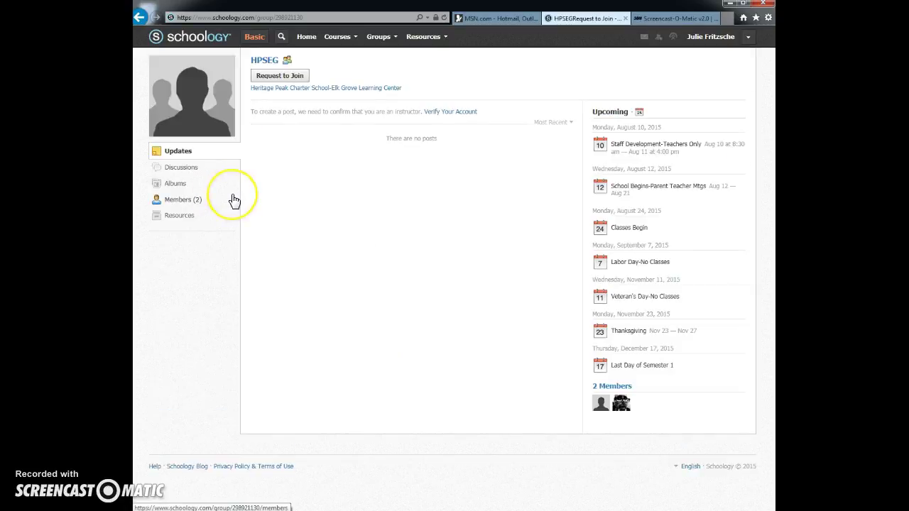
{"action": "left_click", "coordinate": [282, 76]}
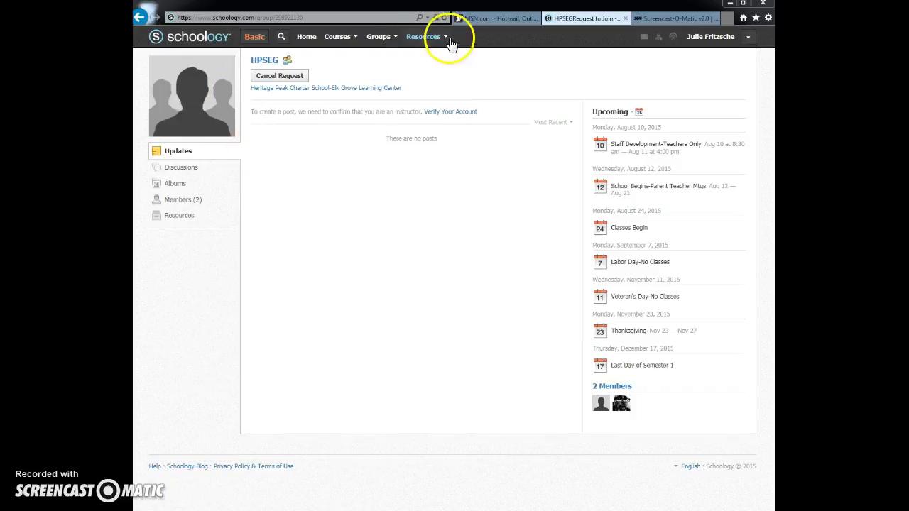
- Reload the HPSEG page to confirm membership with 3 members, try the post box, then check Courses
{"action": "left_click", "coordinate": [444, 18]}
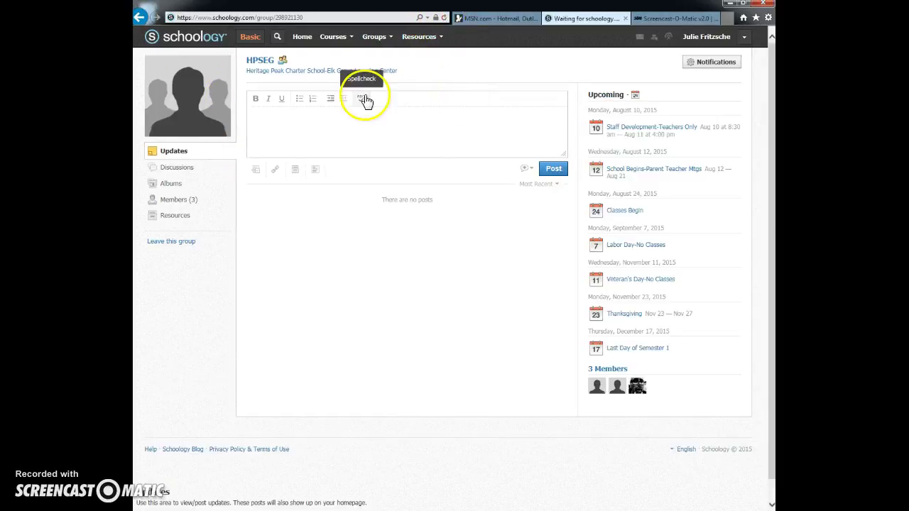
{"action": "left_click", "coordinate": [354, 115]}
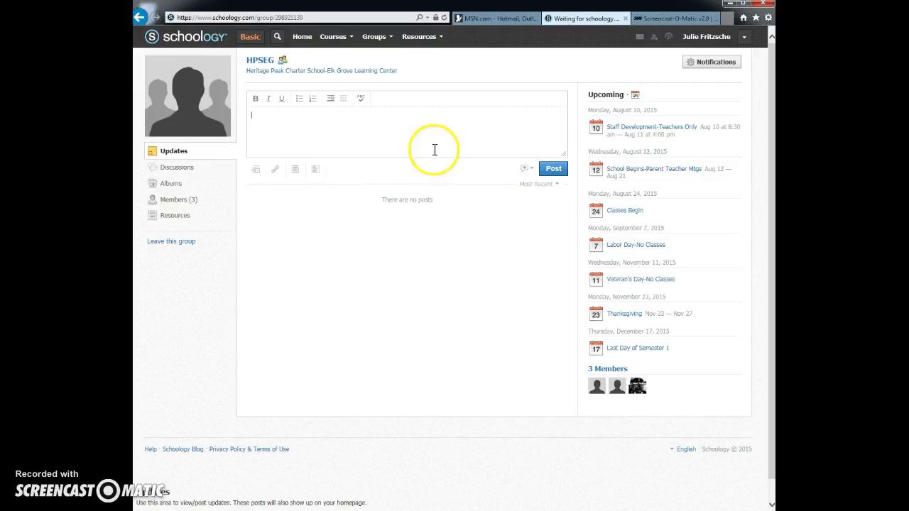
{"action": "left_click", "coordinate": [347, 39]}
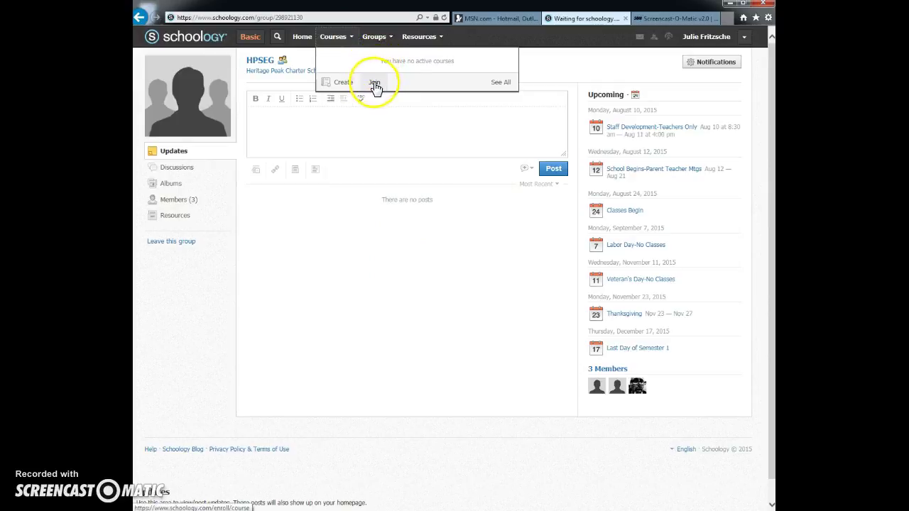
{"action": "left_click", "coordinate": [374, 84]}
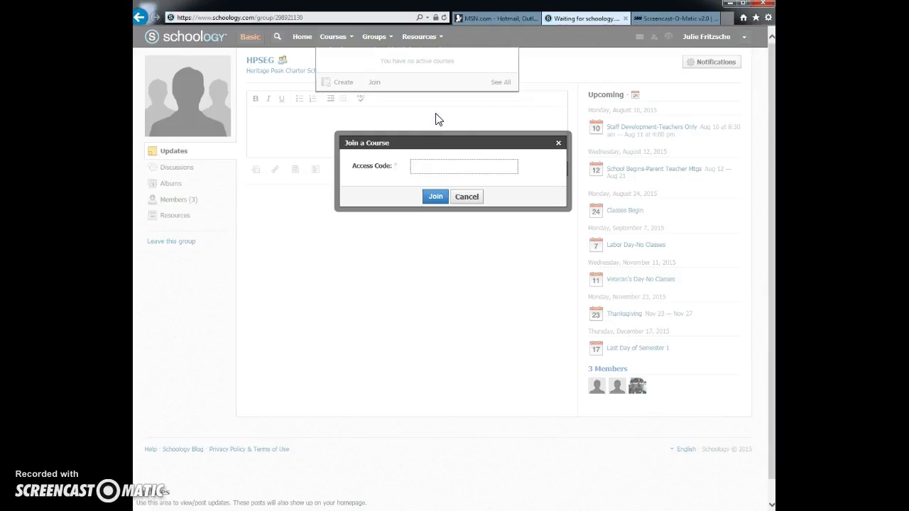
{"action": "left_click", "coordinate": [466, 198]}
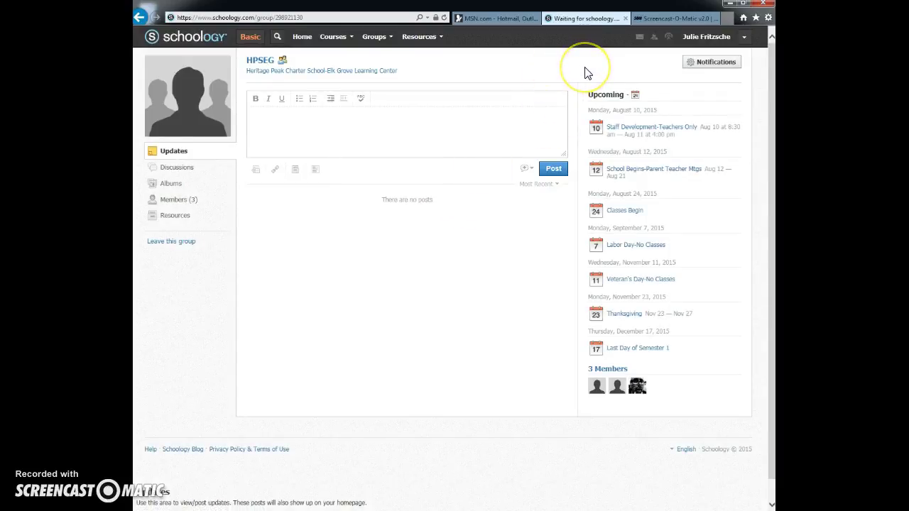
- Go to Account Settings from the menu beside your name in the top bar
{"action": "left_click", "coordinate": [744, 40]}
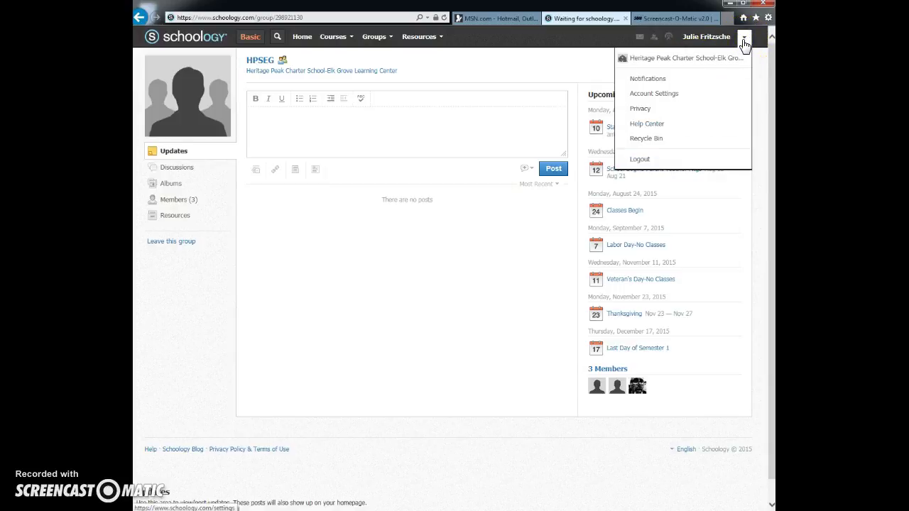
{"action": "left_click", "coordinate": [744, 42]}
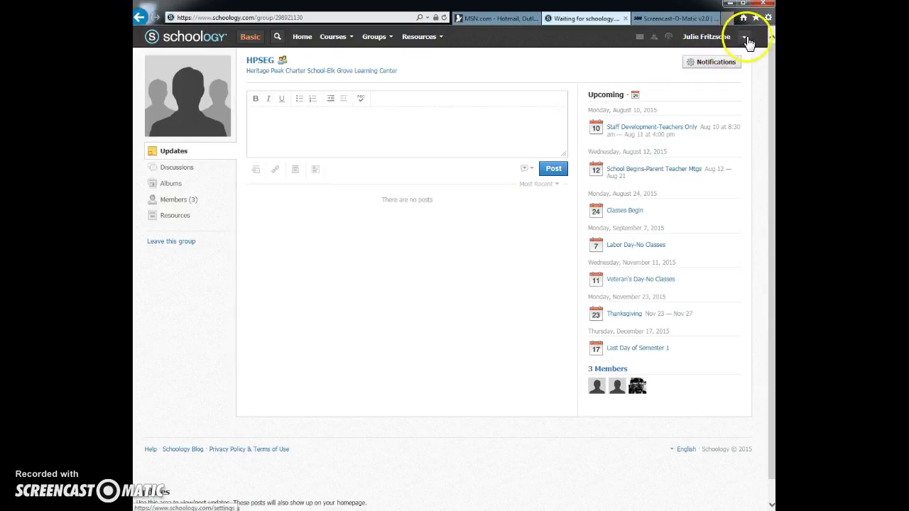
{"action": "left_click", "coordinate": [743, 40]}
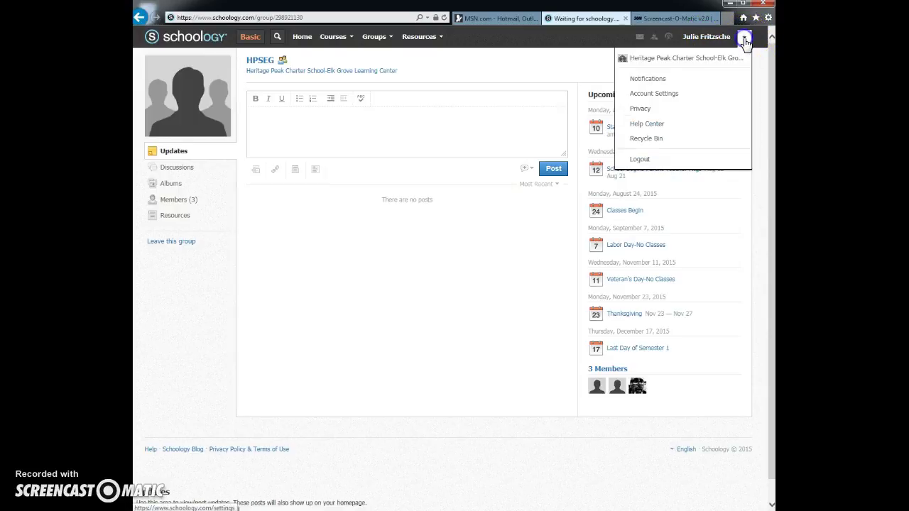
{"action": "left_click", "coordinate": [681, 100]}
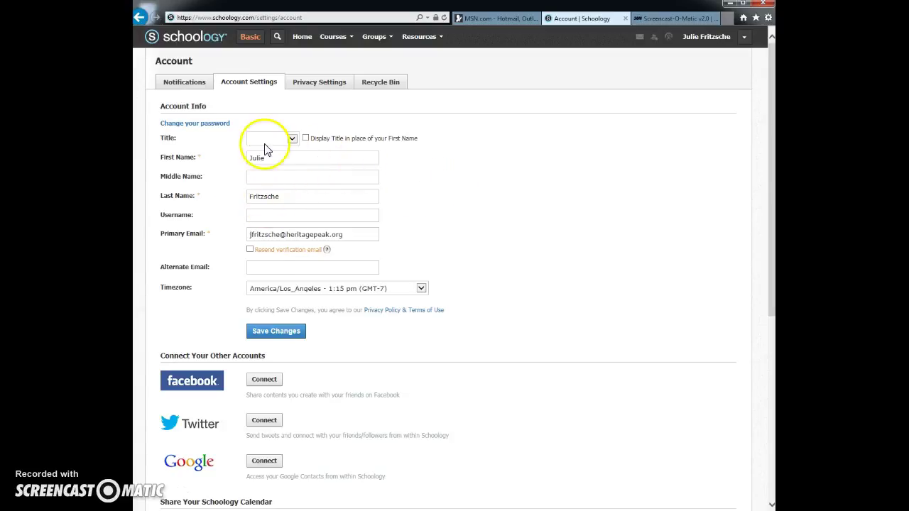
{"action": "left_click", "coordinate": [288, 214]}
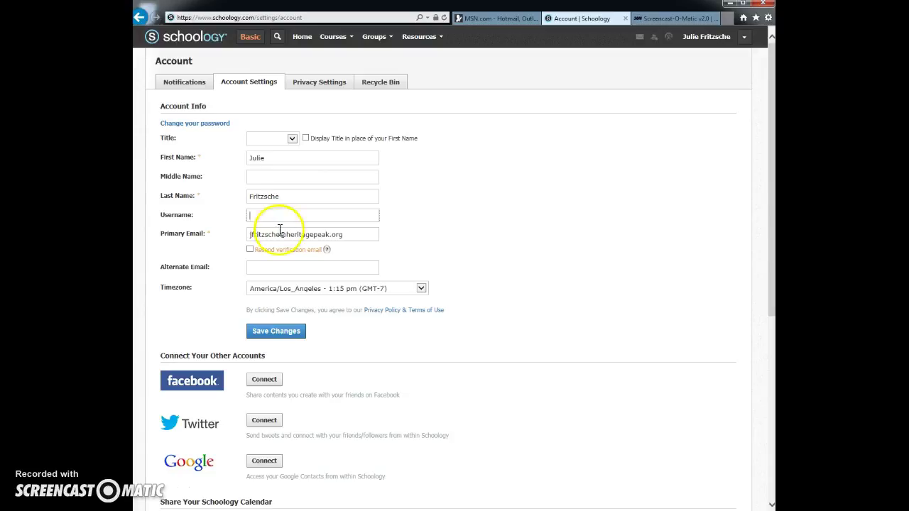